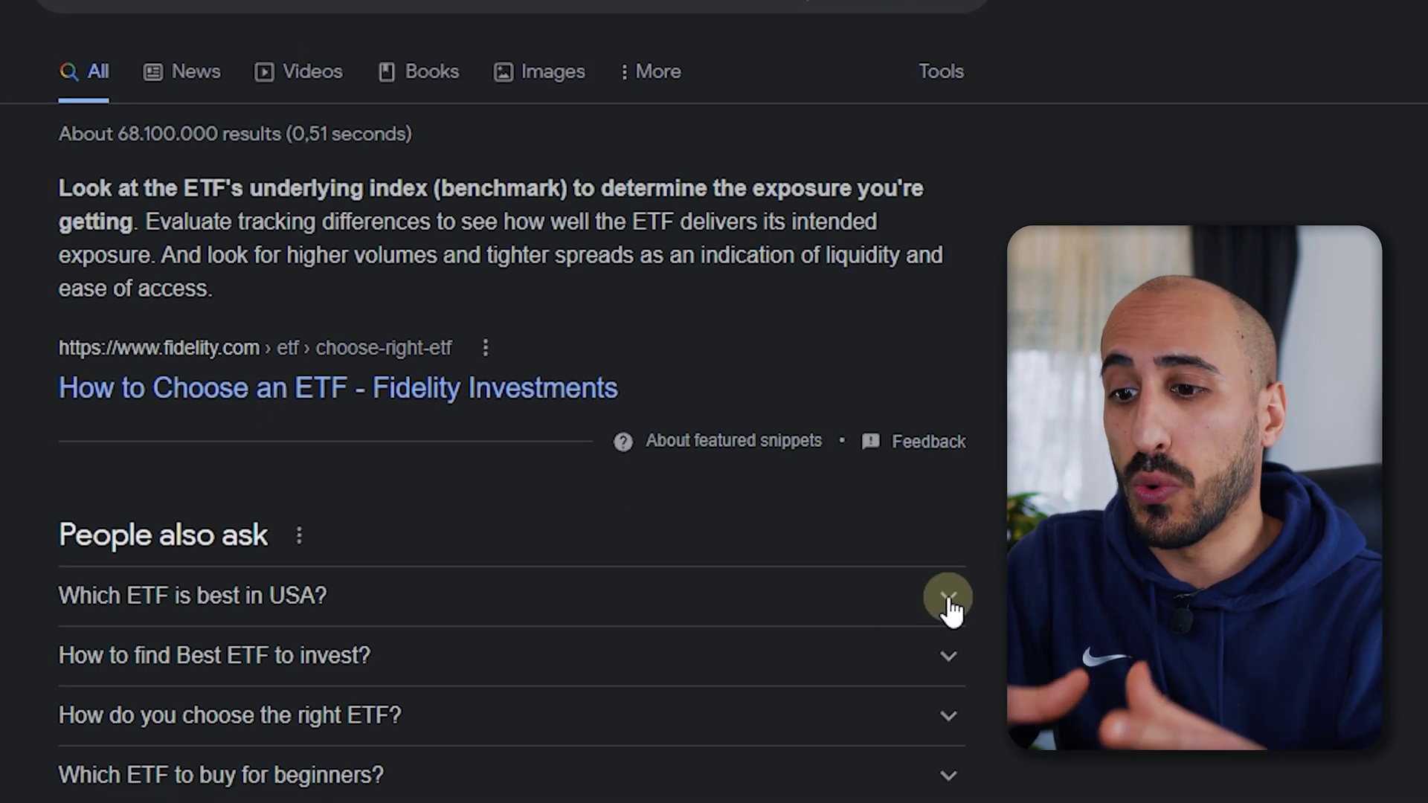
# Expand 'Which ETF is best in USA?' in the People also ask box to show its answer
pyautogui.click(948, 599)
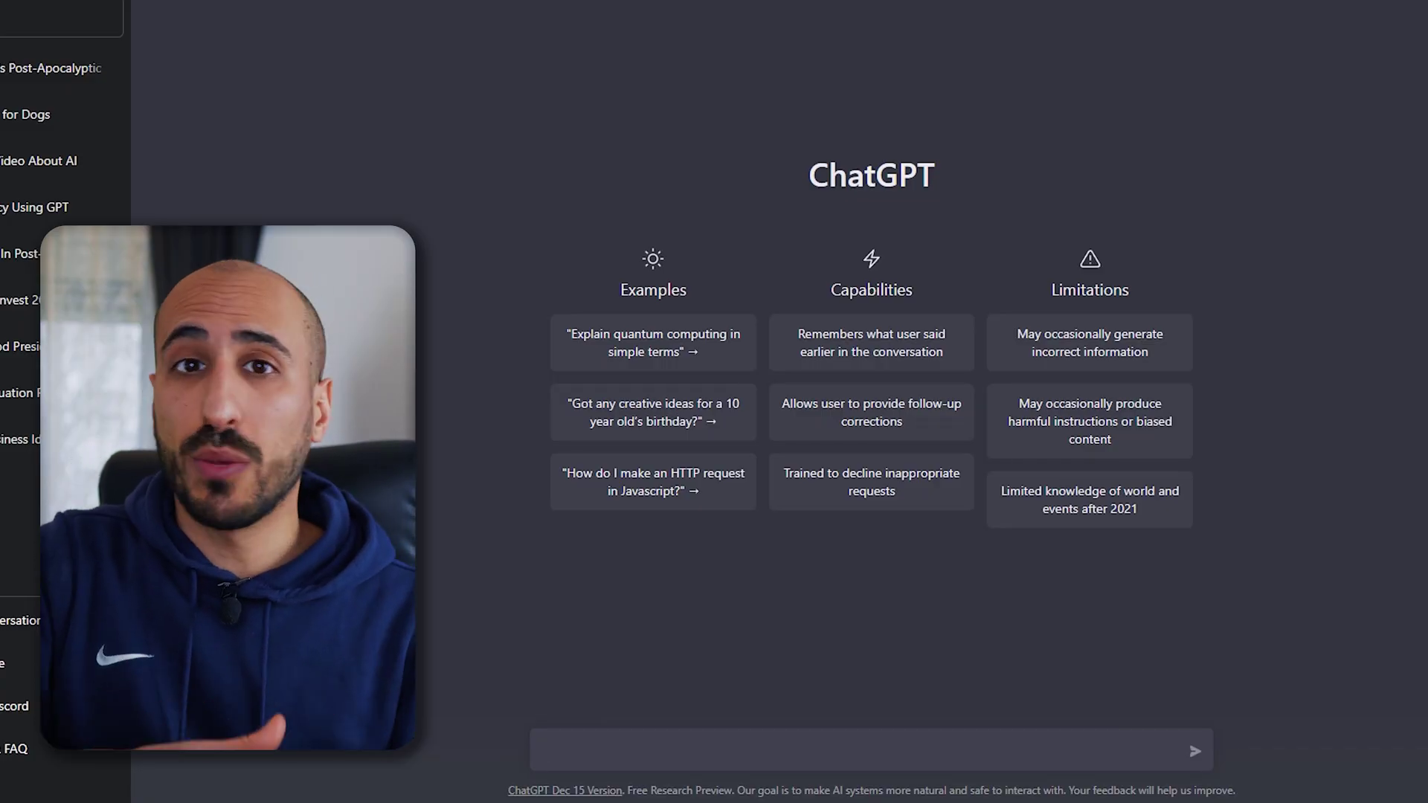
# Ask ChatGPT for copy on investing in ETFs using 'Sector ETF' as the target keyword
pyautogui.write('Can you write me a copy regarding investing in ETFs where you use S')
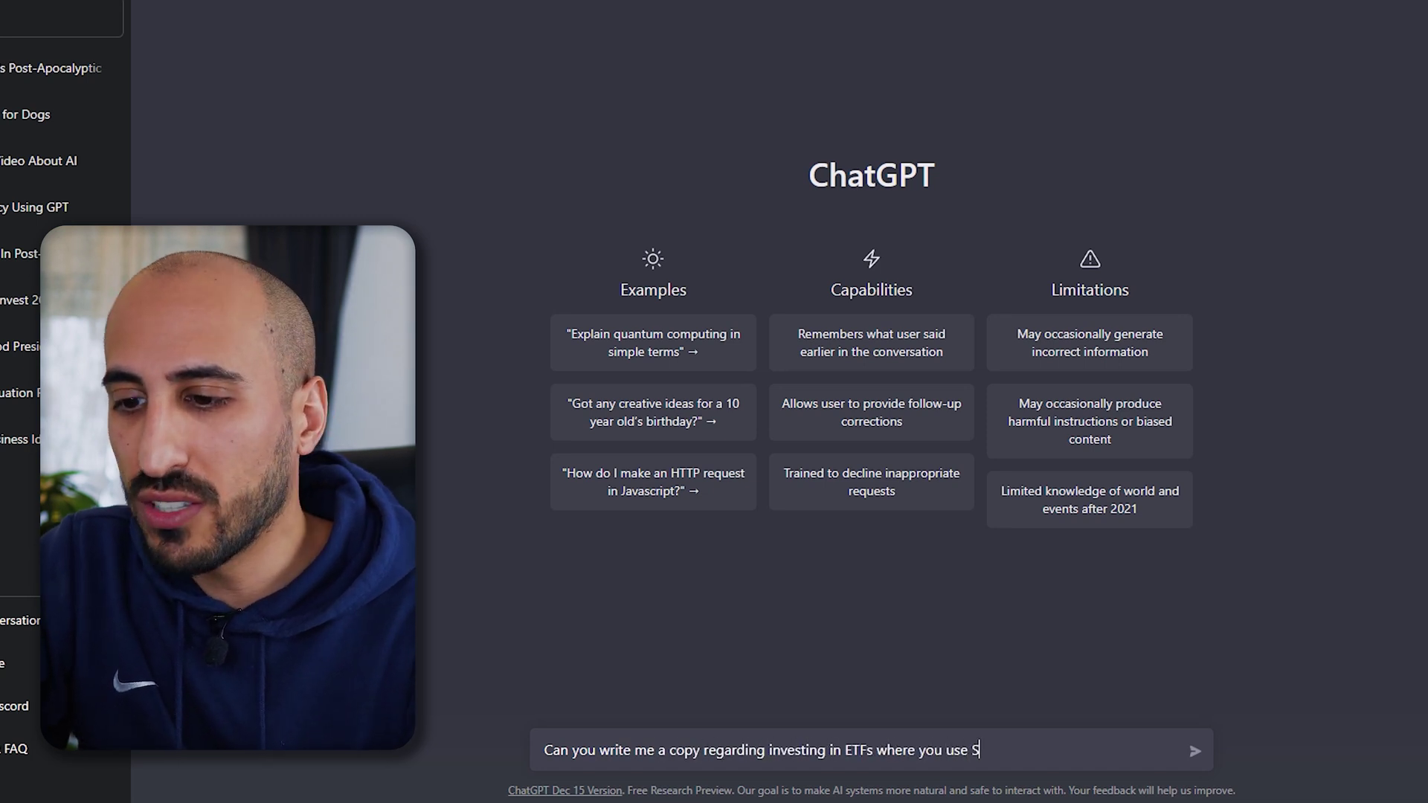
pyautogui.write('ector ETF as a target keywor')
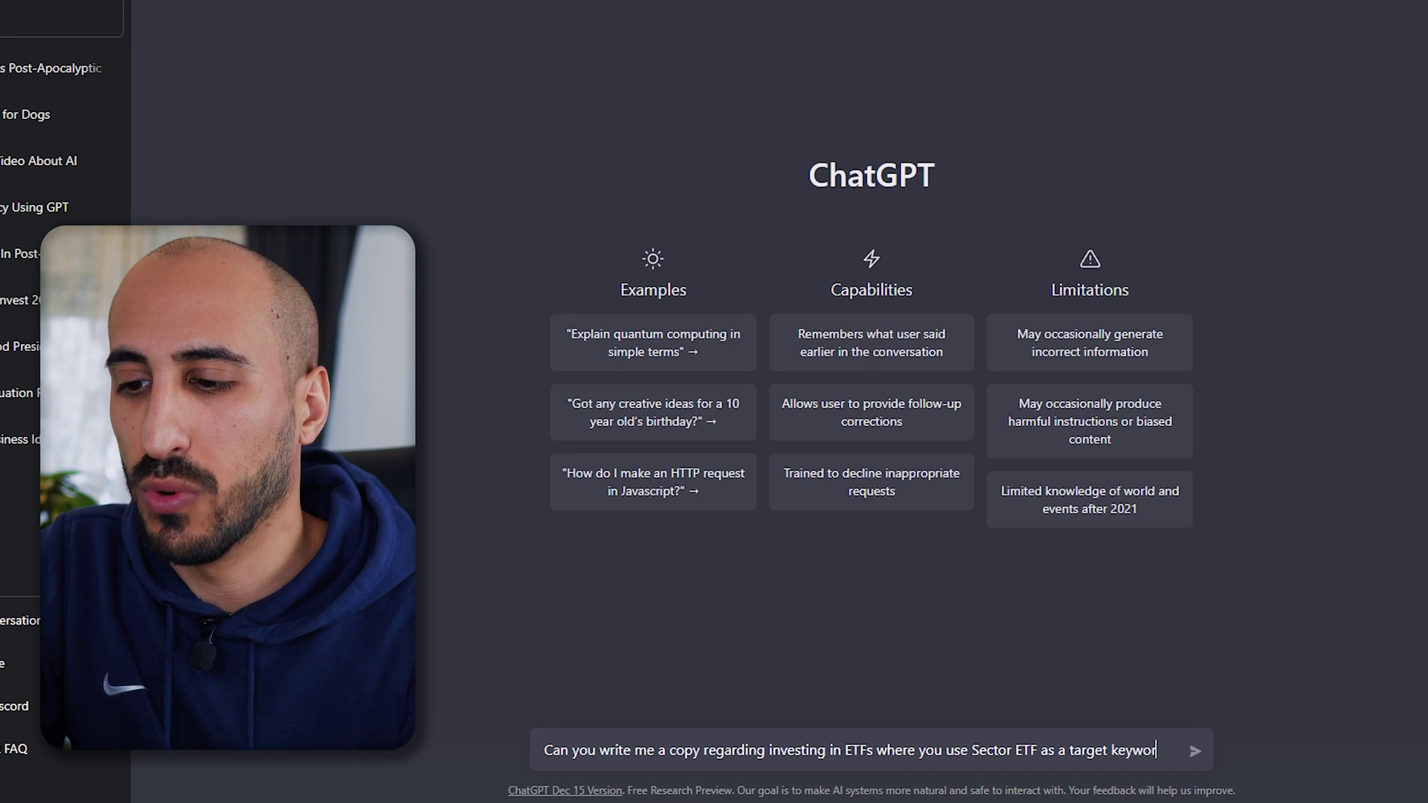
pyautogui.write('d?')
pyautogui.press('Return')
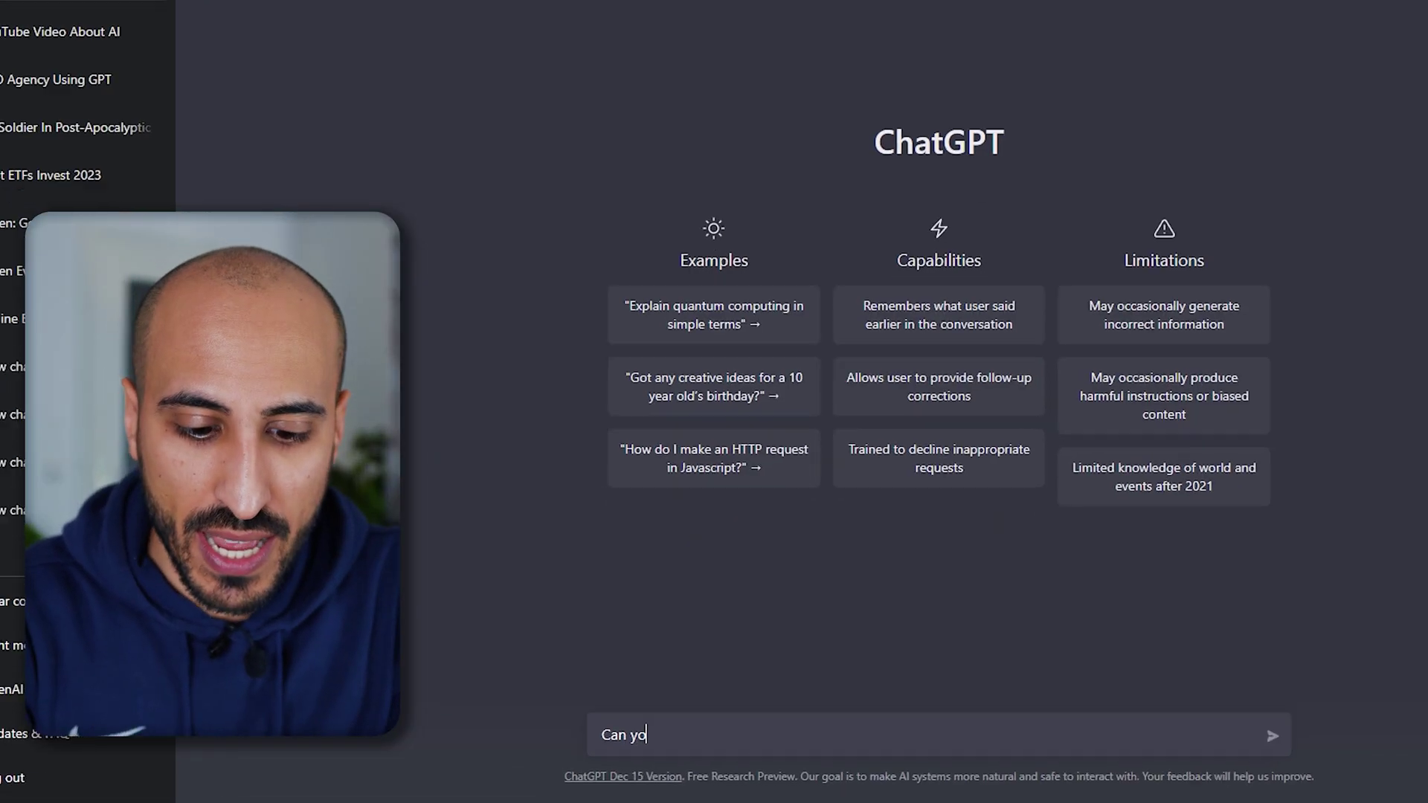
# Request website copy for a nature-friendly phone cover
pyautogui.write(' a w')
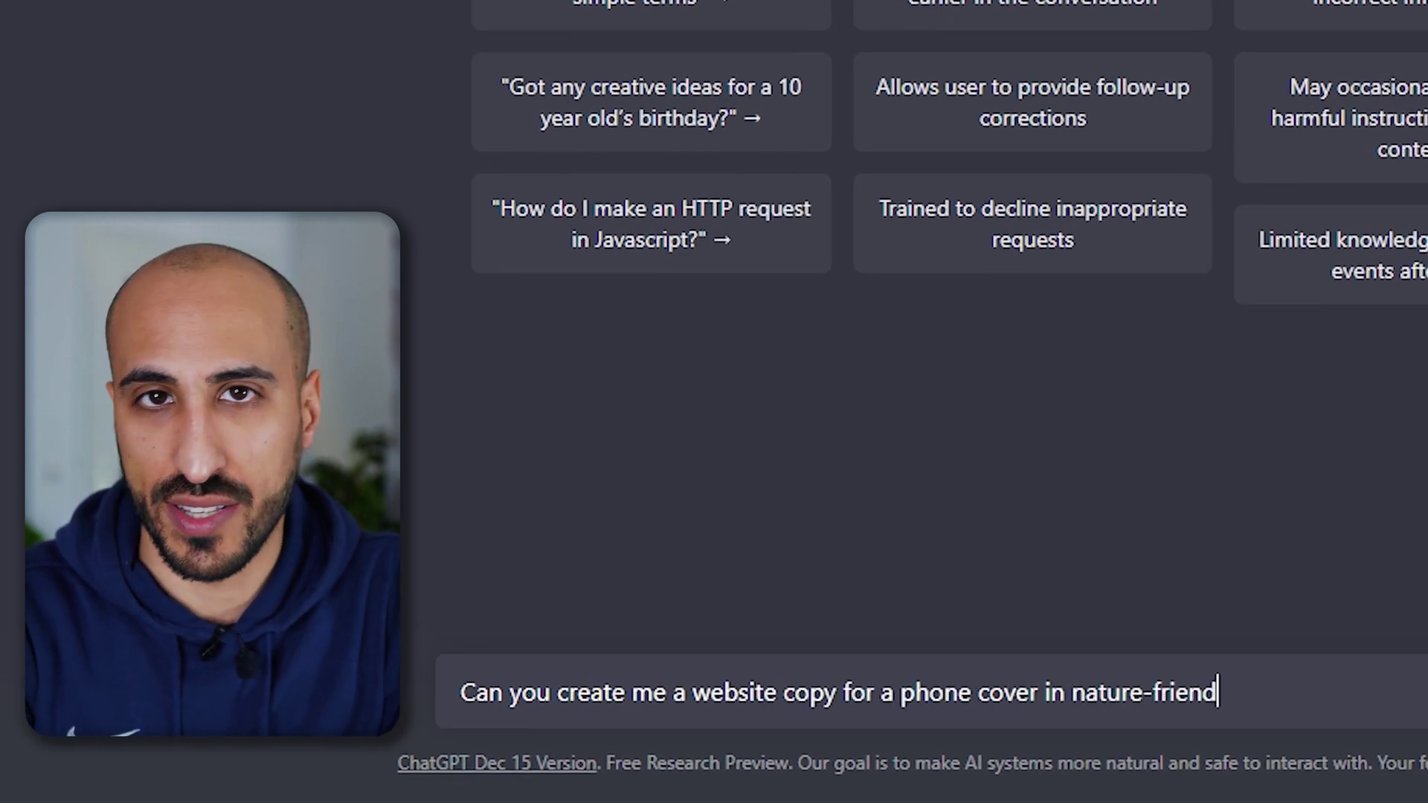
pyautogui.write('n?')
pyautogui.press('Return')
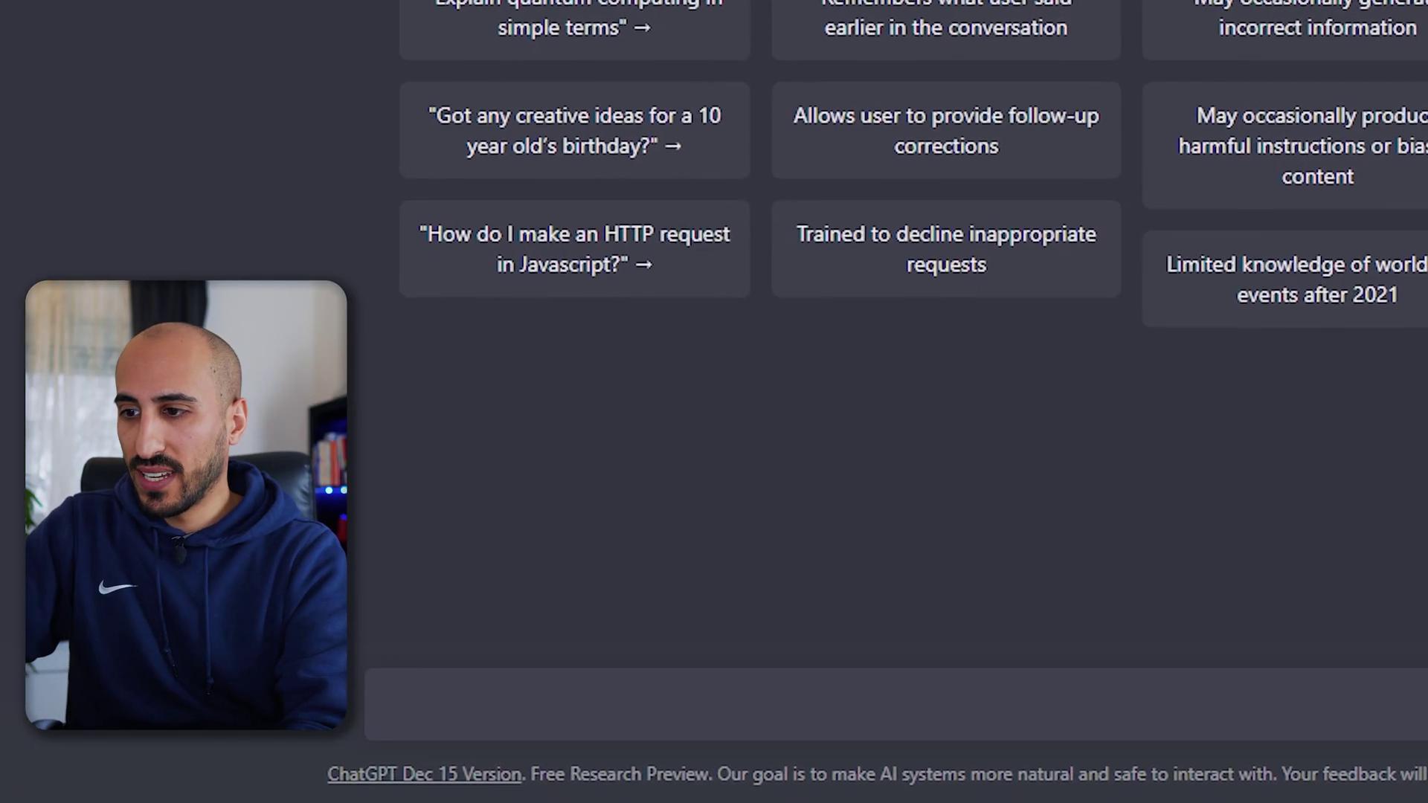
# Request website copy for a metallic water bottle with colorful designs and an exchangeable lid
pyautogui.write('Can y')
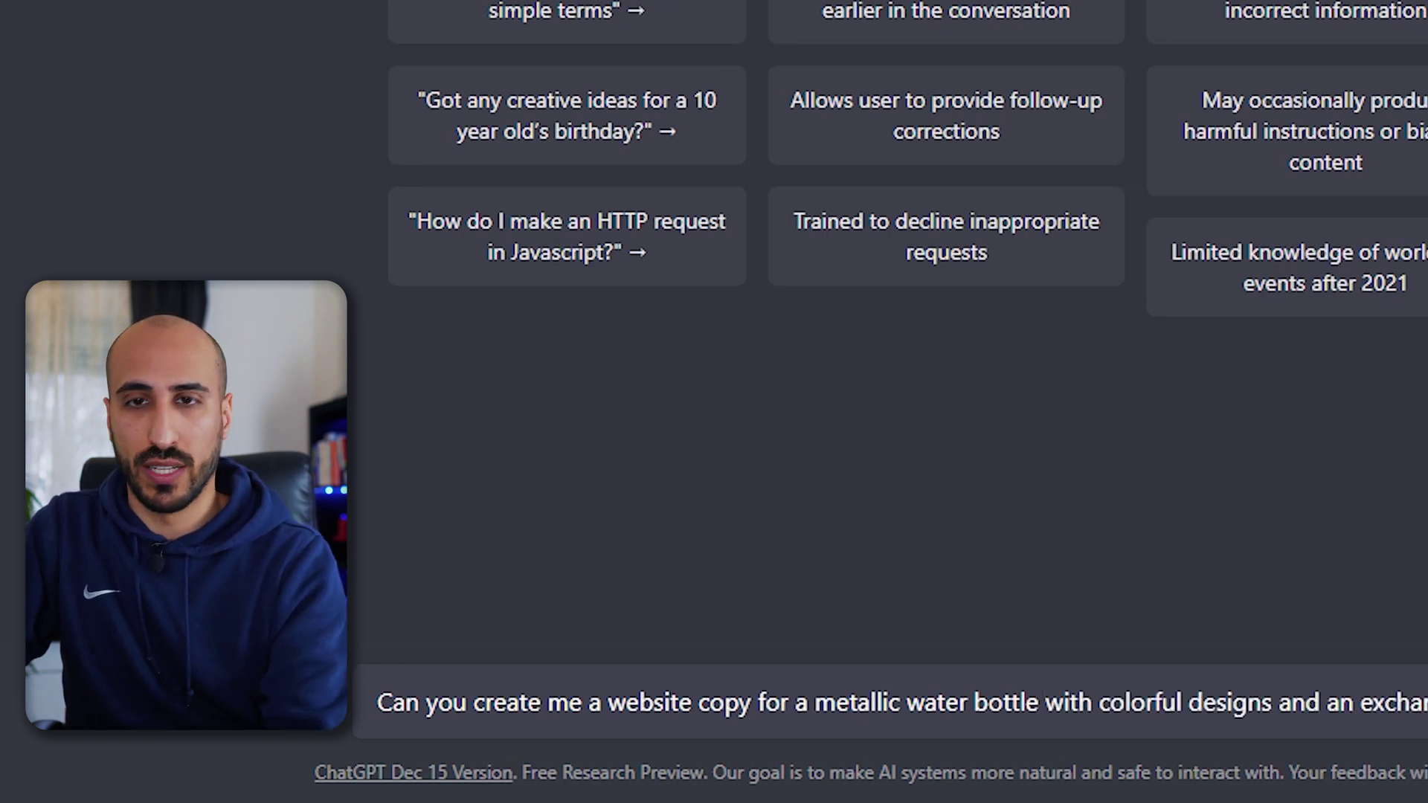
pyautogui.write('geable lid?')
pyautogui.press('Return')
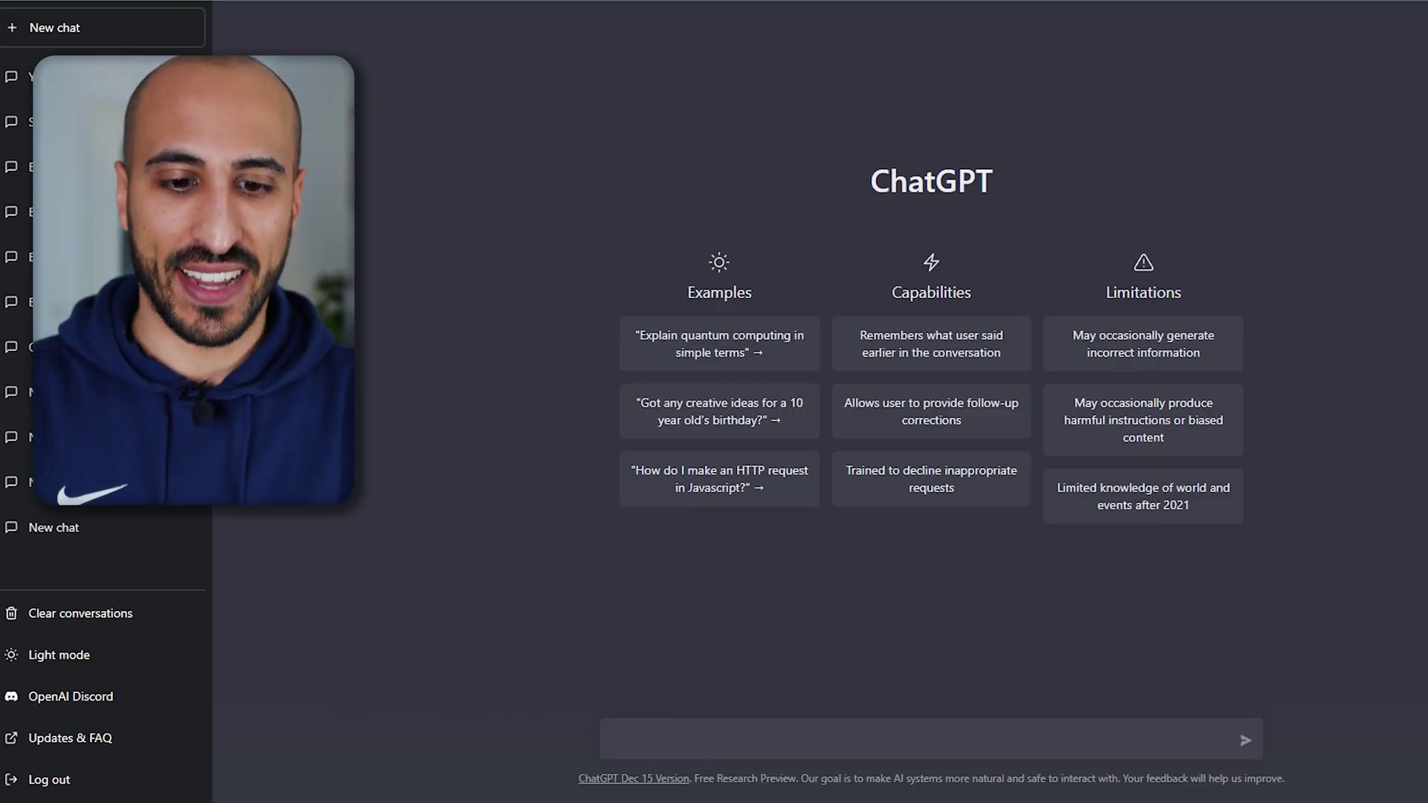
# Ask for dog blog topic ideas, then a full post on 'Tips for traveling with your dog'
pyautogui.write('Hey can you give me ideas on interesting topics for')
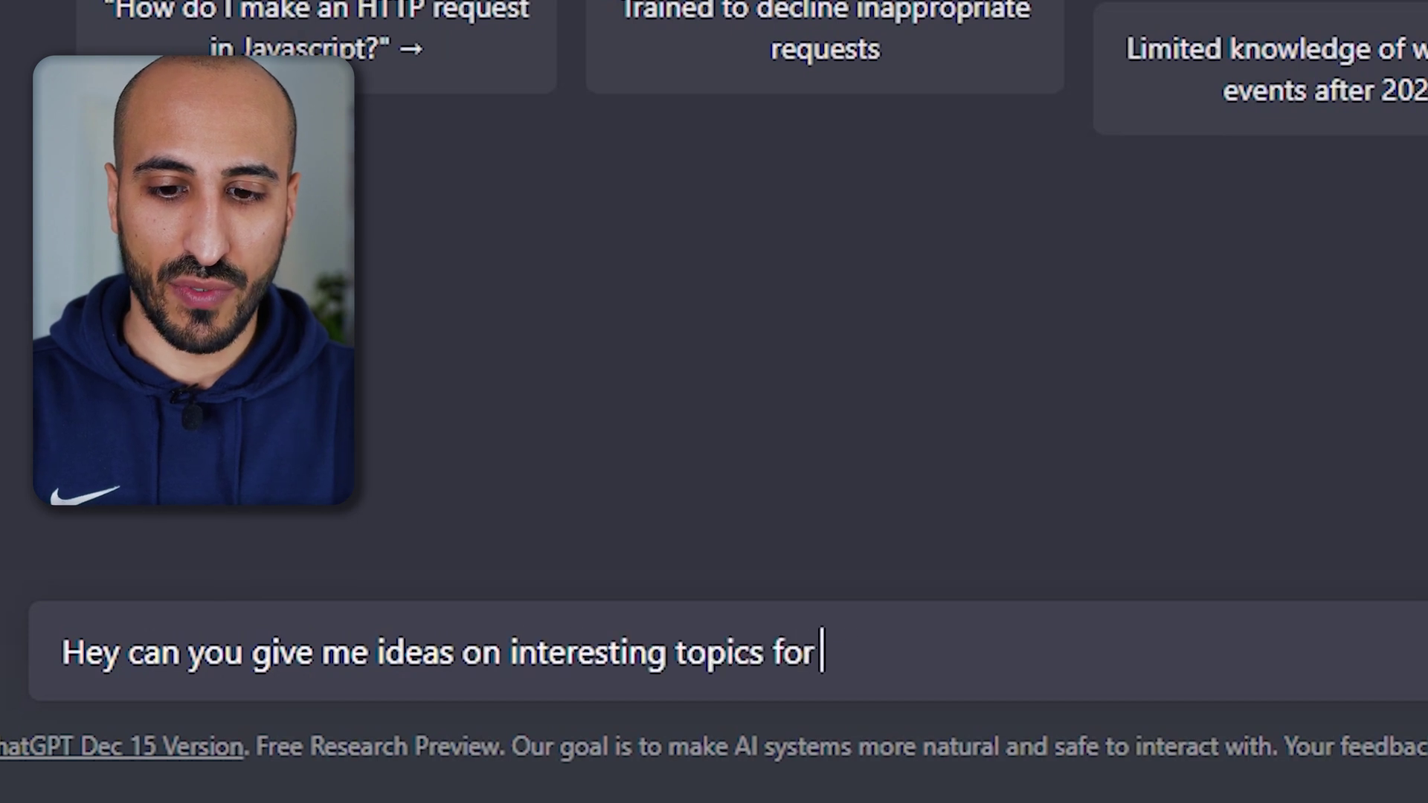
pyautogui.write(' my blog about dogs')
pyautogui.write('?')
pyautogui.press('Return')
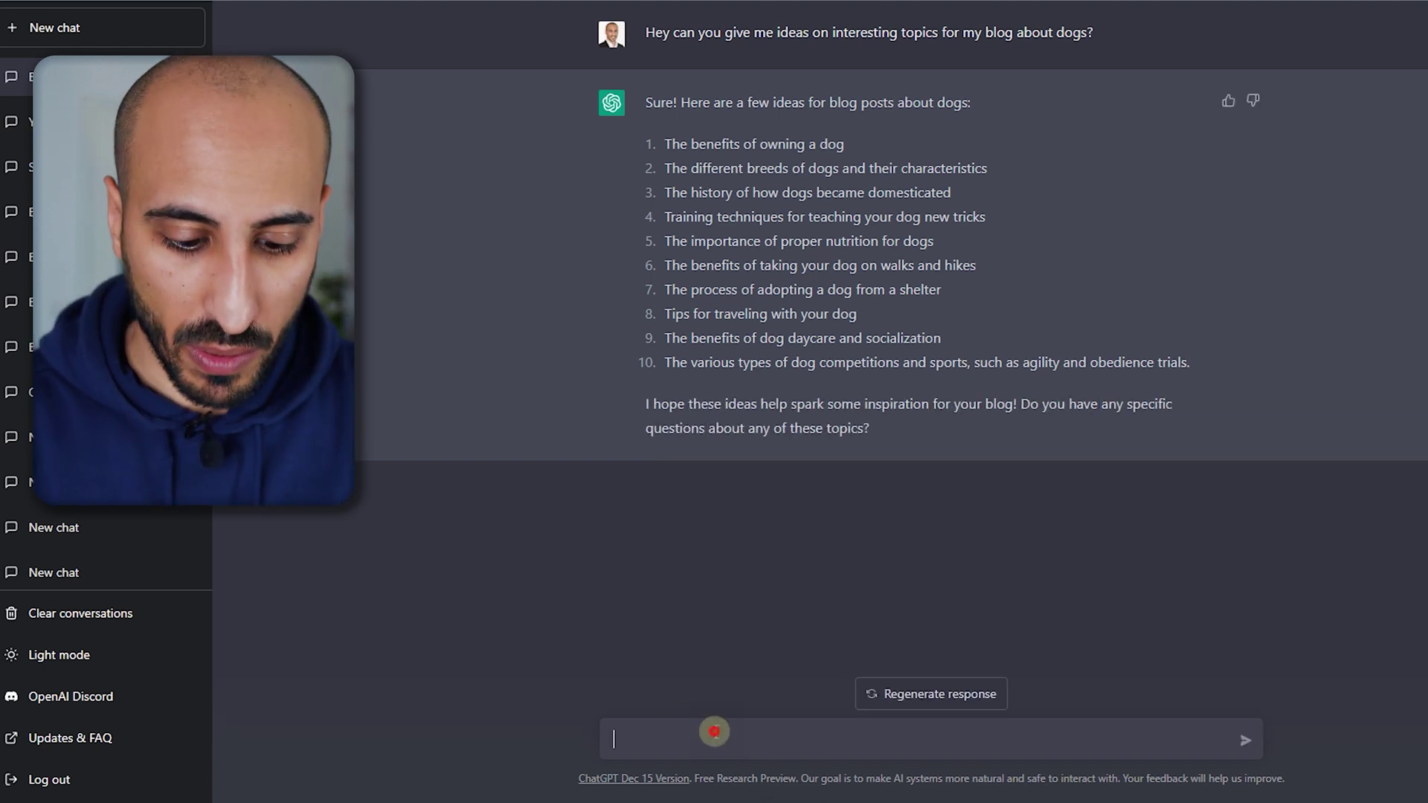
pyautogui.write('Can you write me a copy for a blog post about')
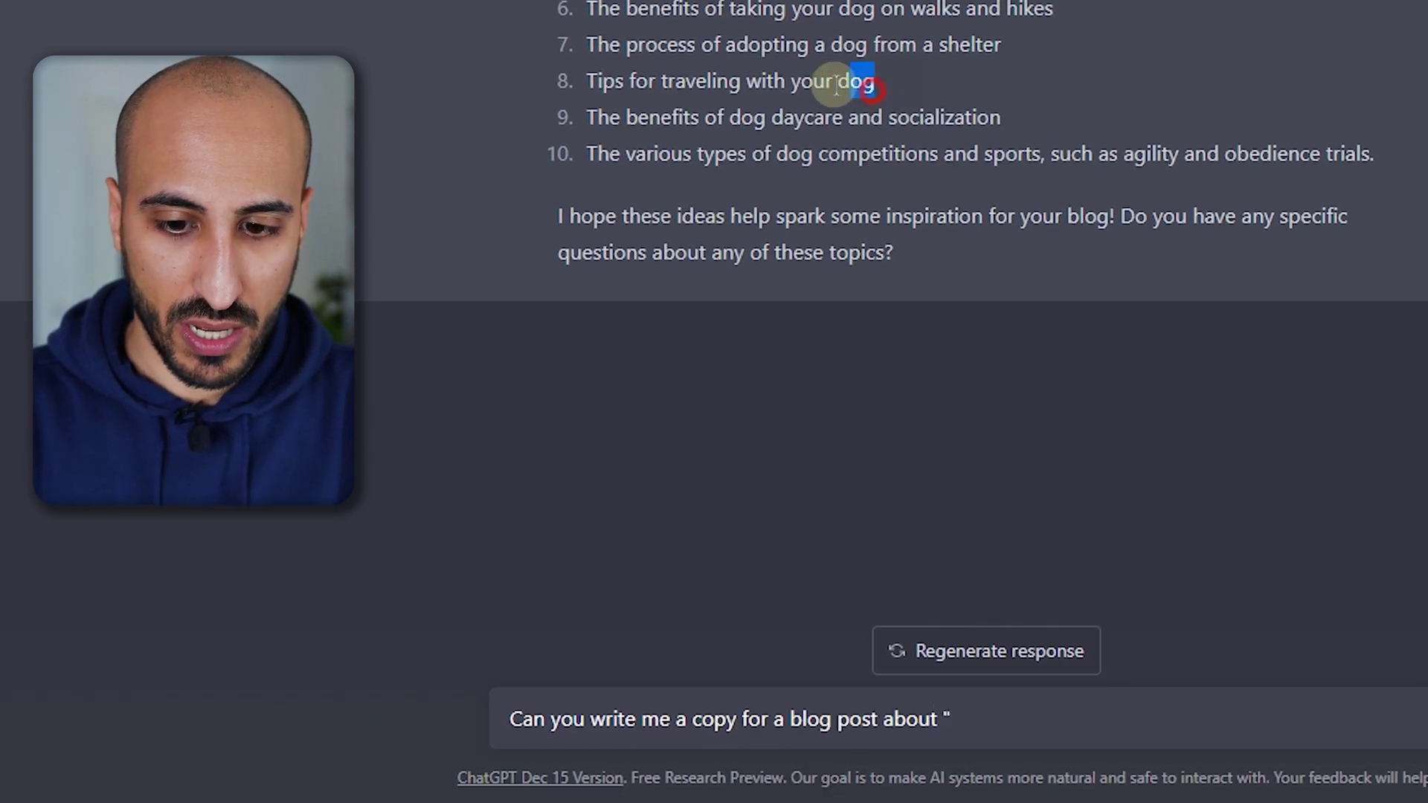
pyautogui.write('"?')
pyautogui.press('Return')
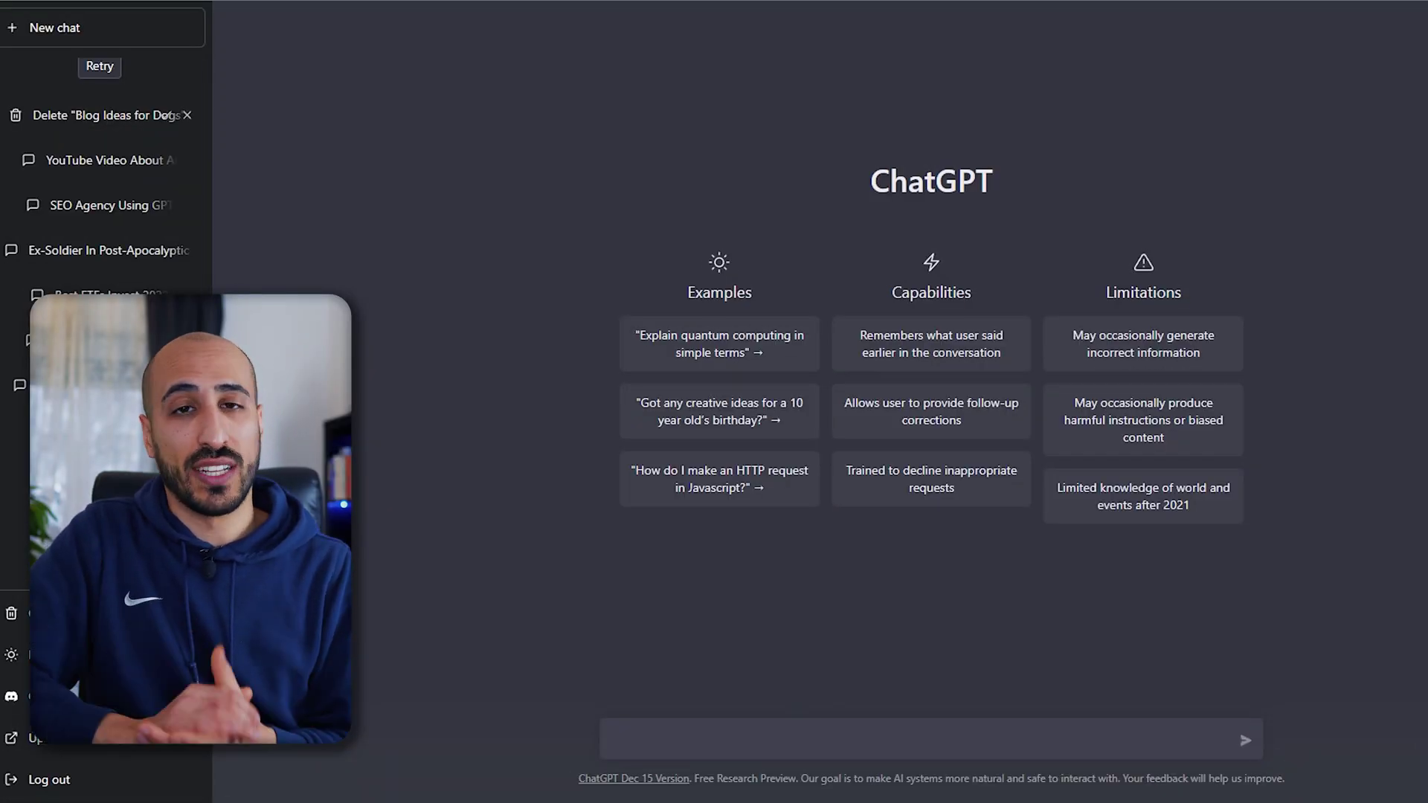
# Ask for AI YouTube video ideas, then a script structure for option nr 3
pyautogui.write('Can you give me ideas for d')
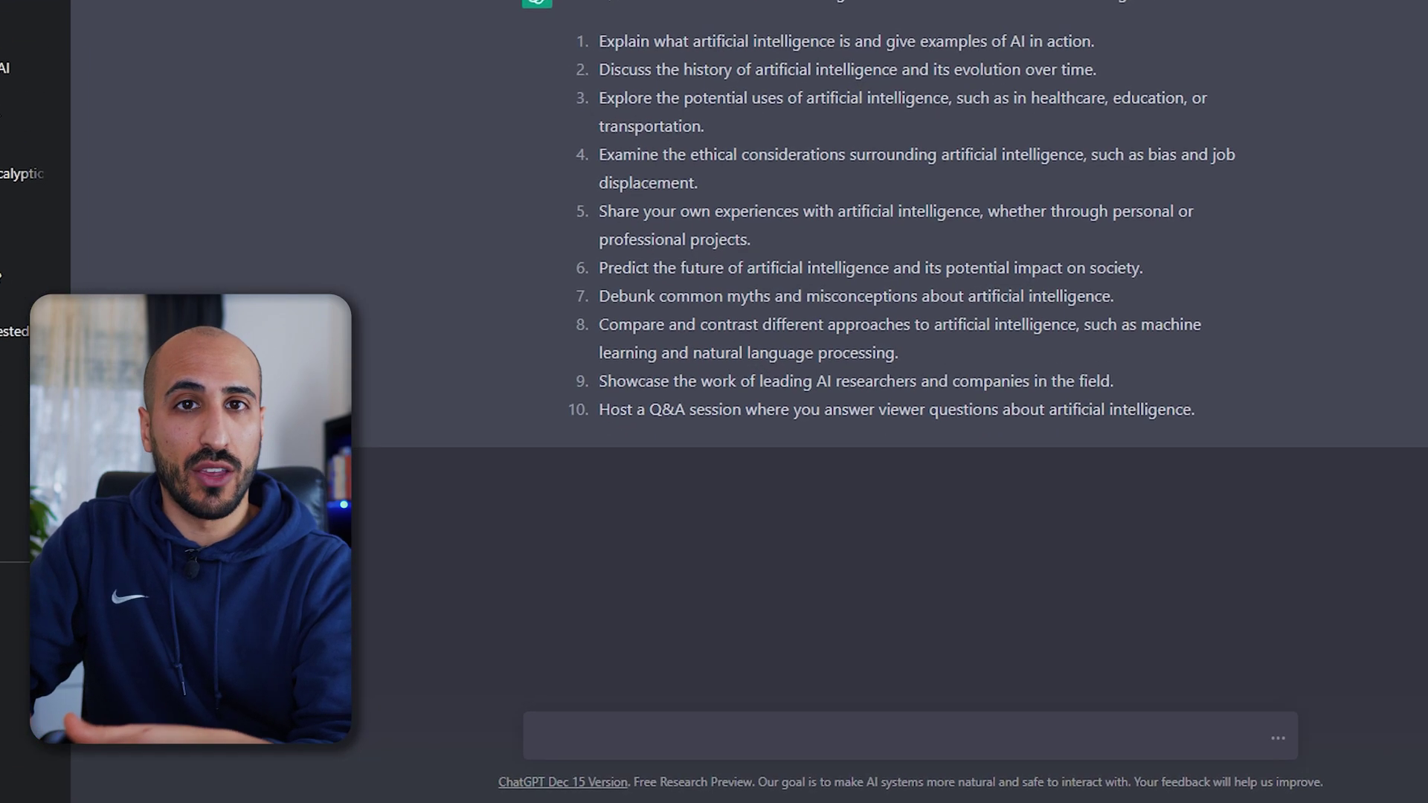
pyautogui.write('Can you give me a script stru')
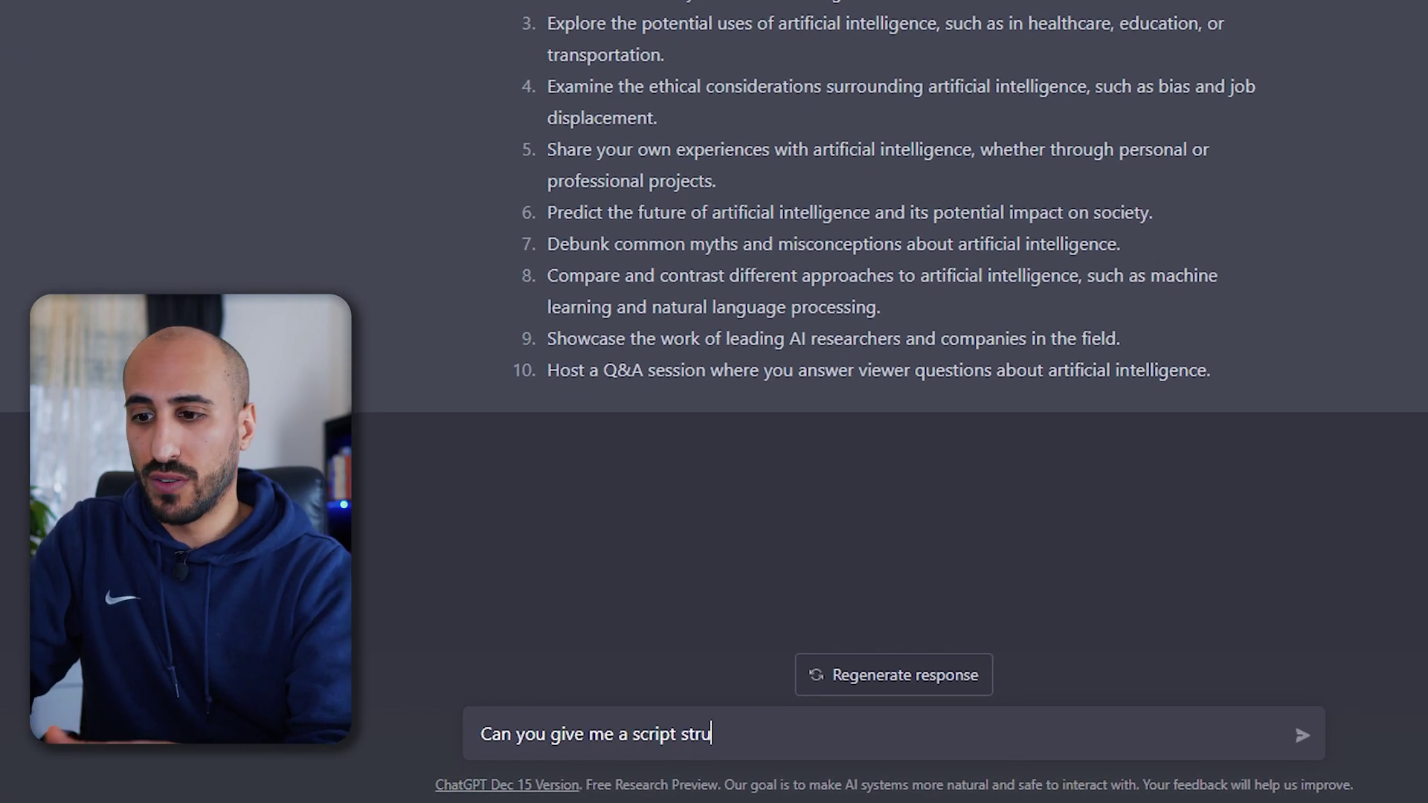
pyautogui.write('cture for option nr 3?')
pyautogui.press('Return')
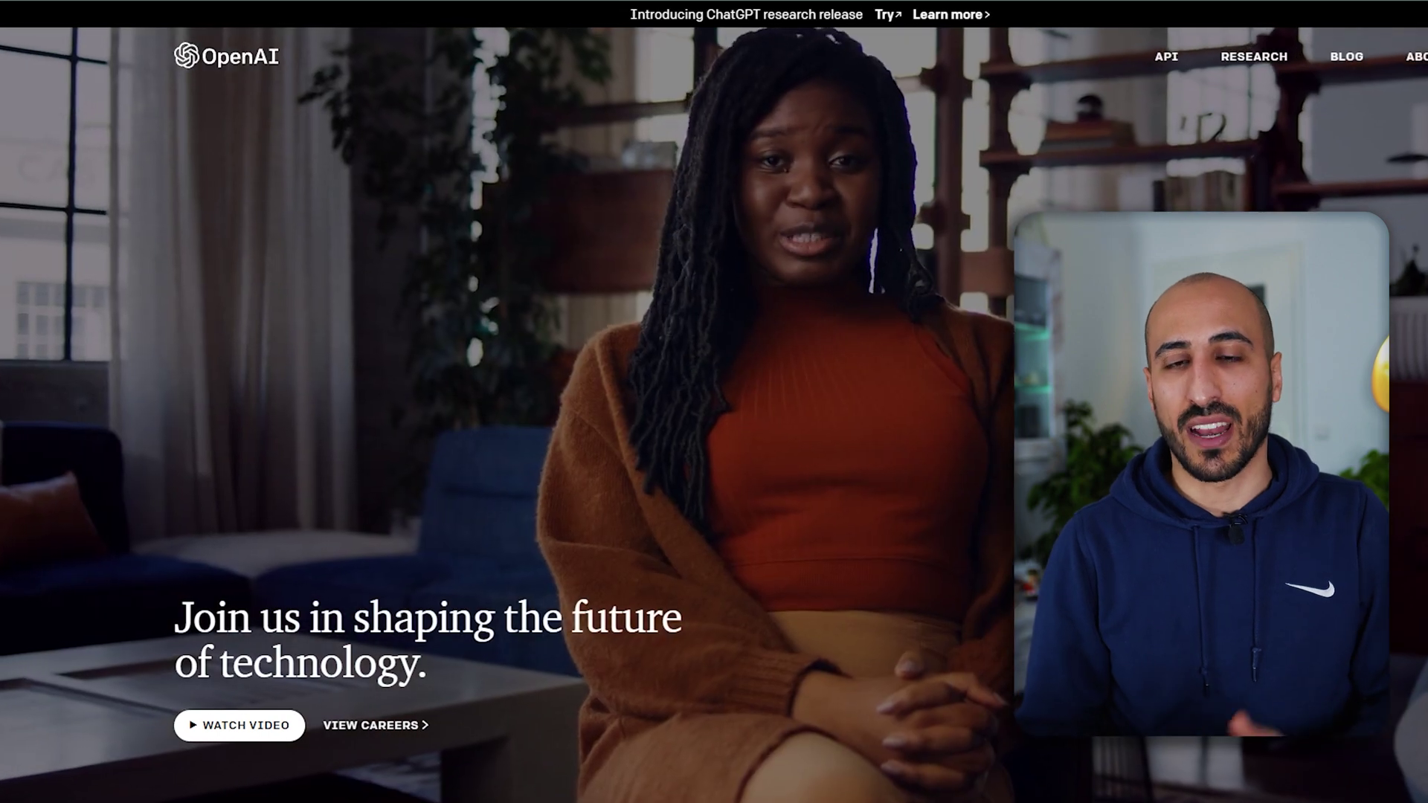
# Scroll the OpenAI homepage down to the footer links, including ChatGPT and DALL·E 2
pyautogui.scroll(-6, 505, 402)
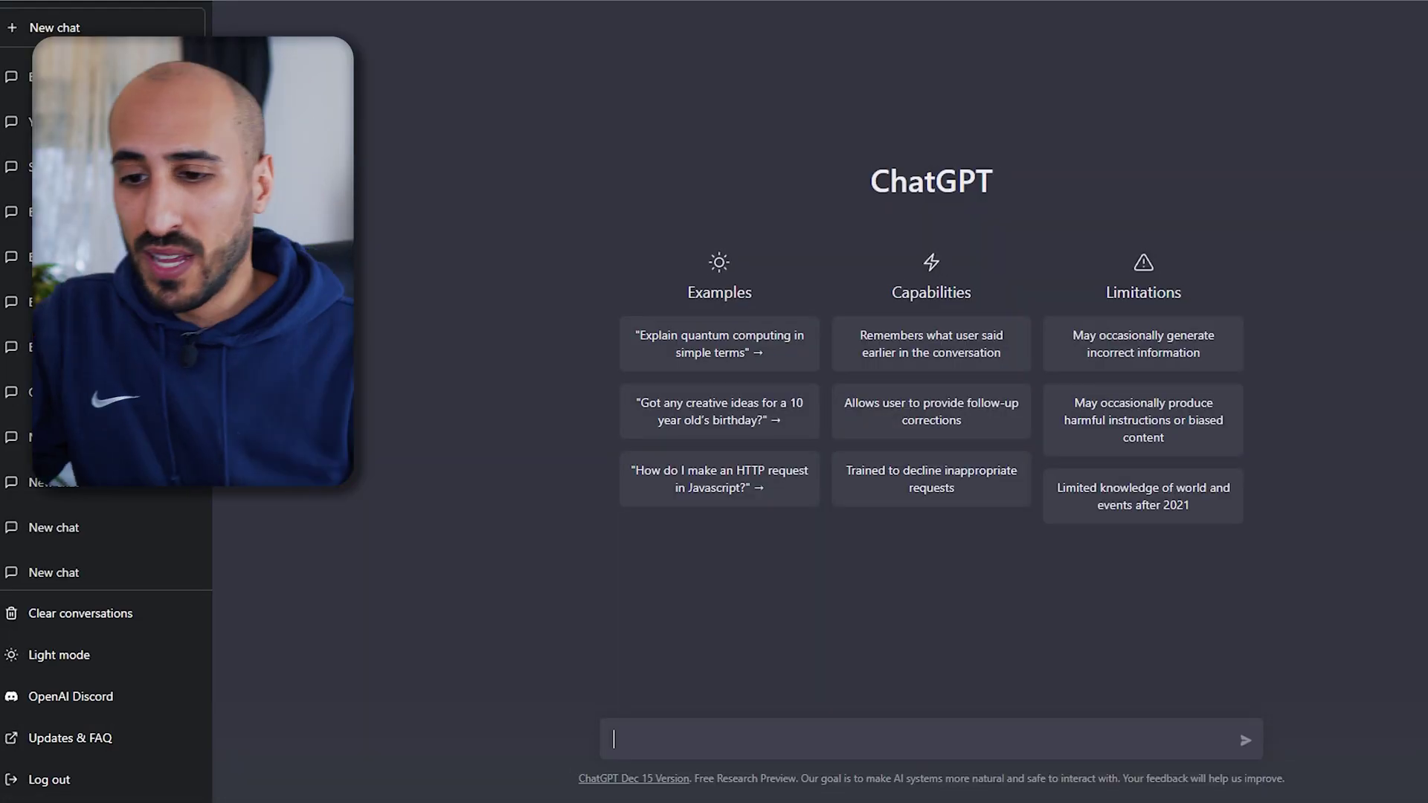
# Request a post-apocalyptic fantasy idea about an ex-soldier seeking his daughter, then a shocking first scene
pyautogui.write('n you give me an idea of a fantasy story that involves an ex-soldier i')
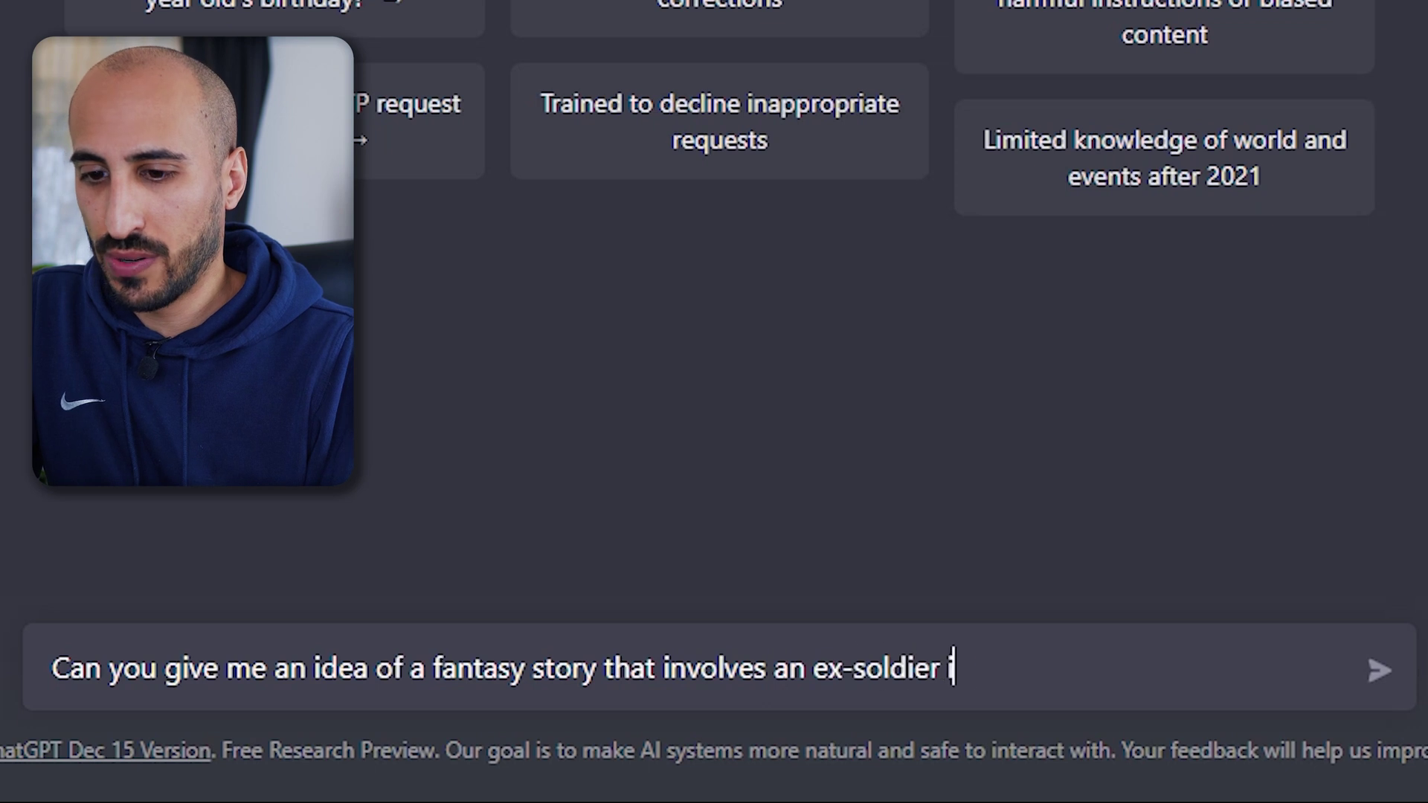
pyautogui.write('orld that is looking for his daughter?')
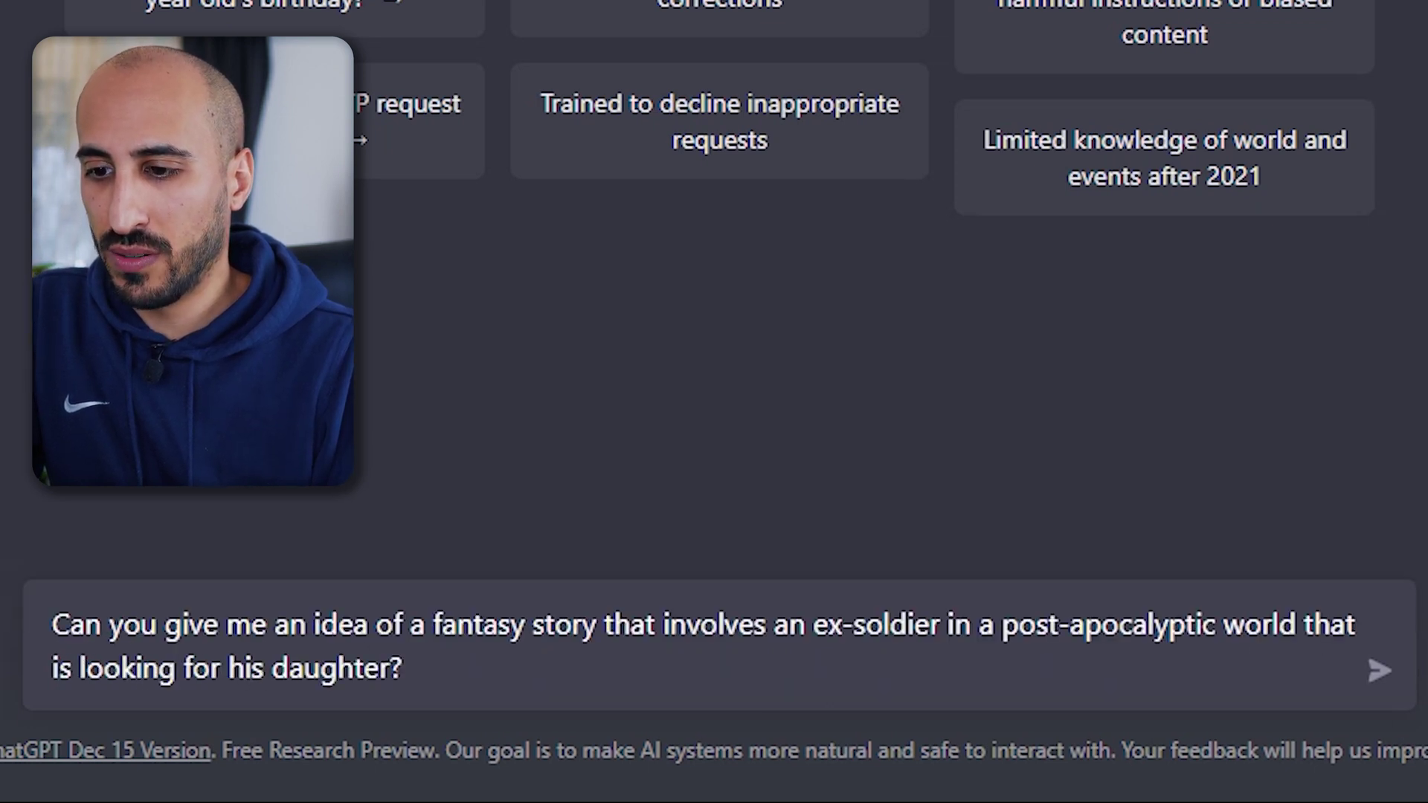
pyautogui.press('Return')
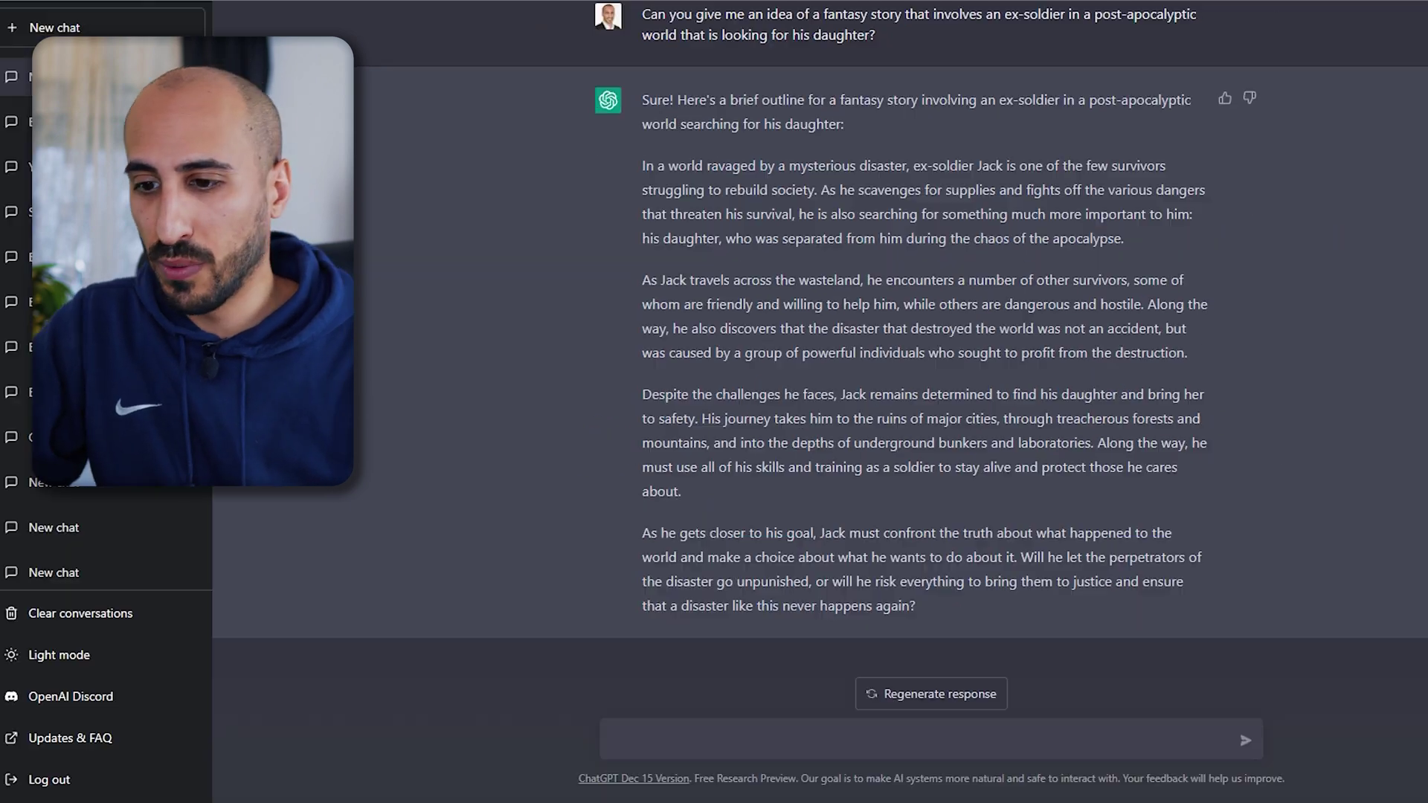
pyautogui.write('Can you give me an')
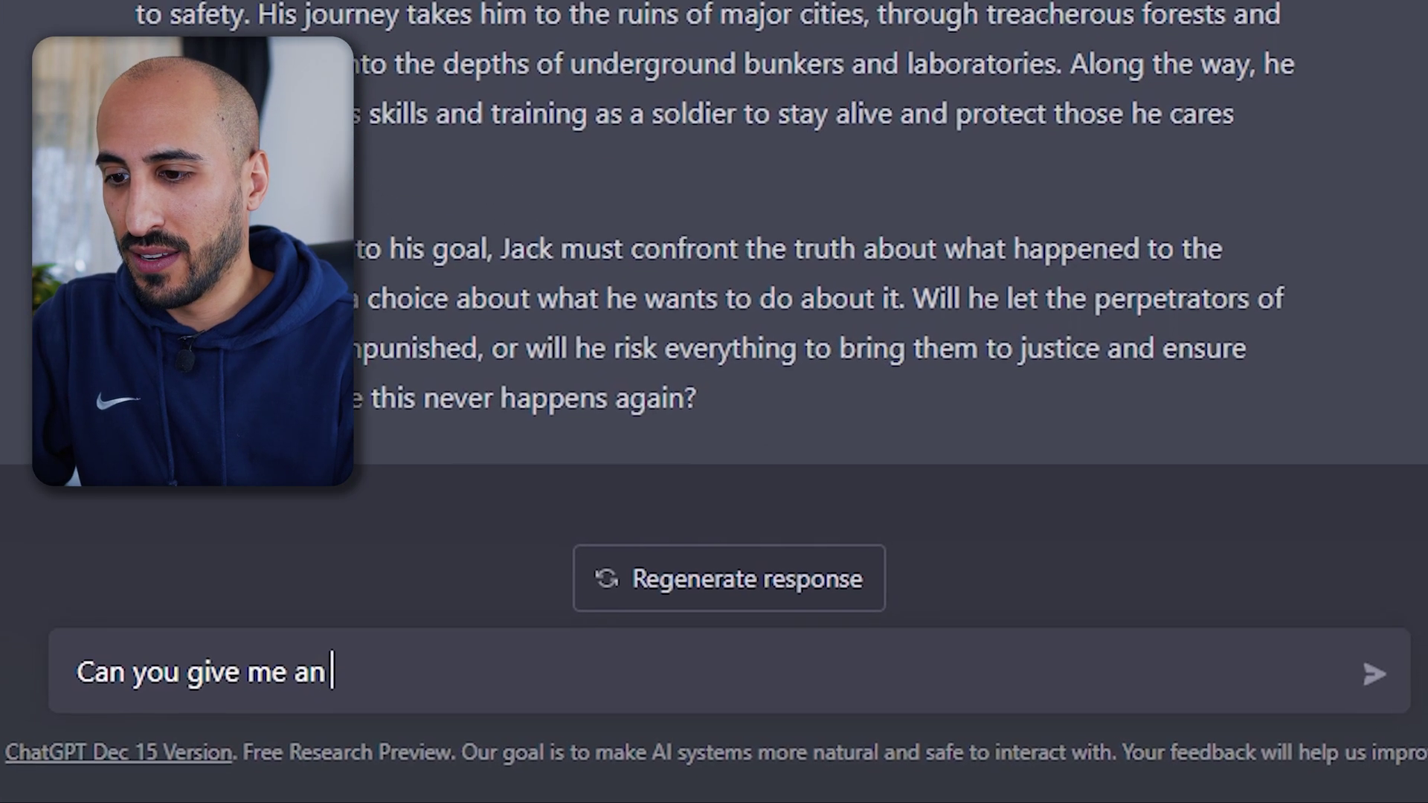
pyautogui.write(' idea for a first scene that is sho')
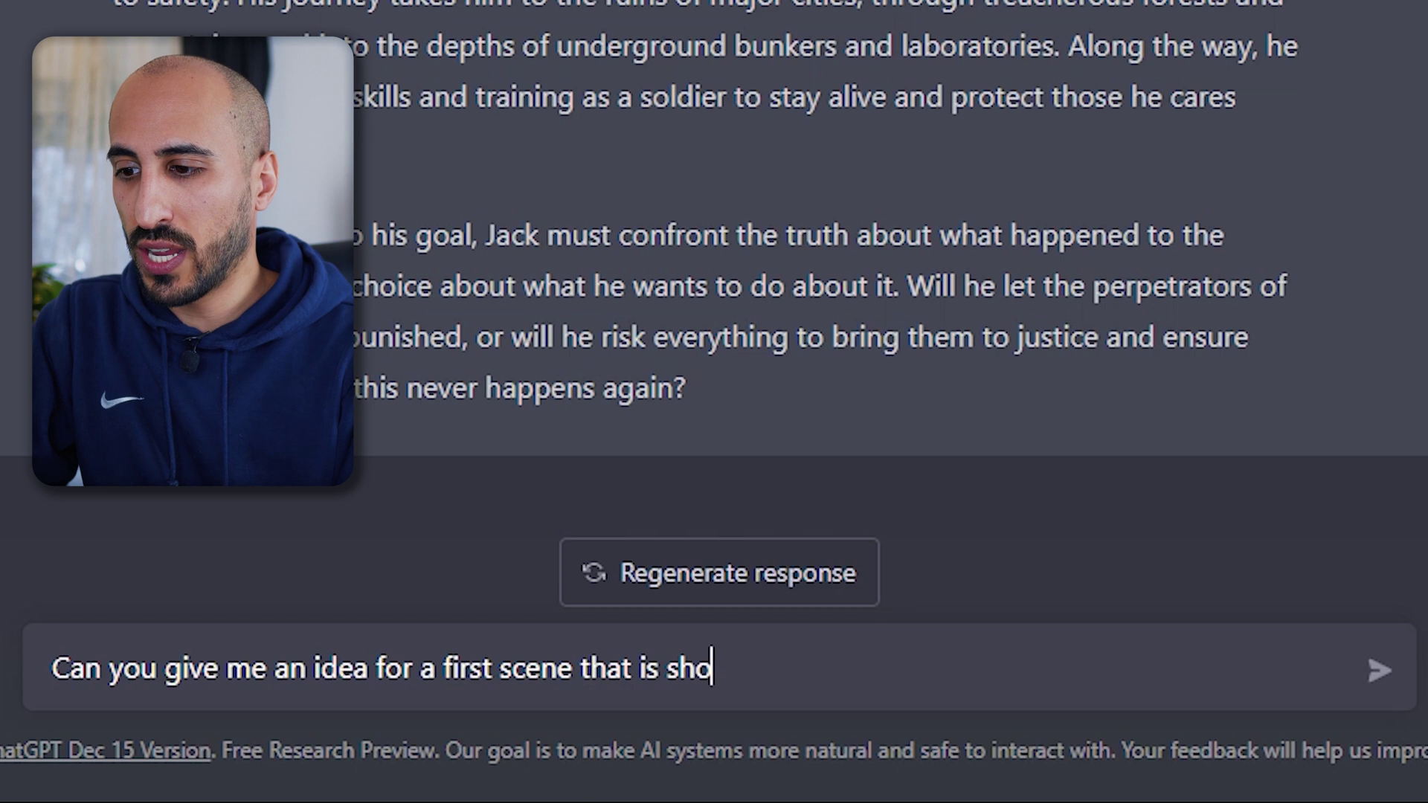
pyautogui.write('cking and unexpected?')
pyautogui.press('Return')
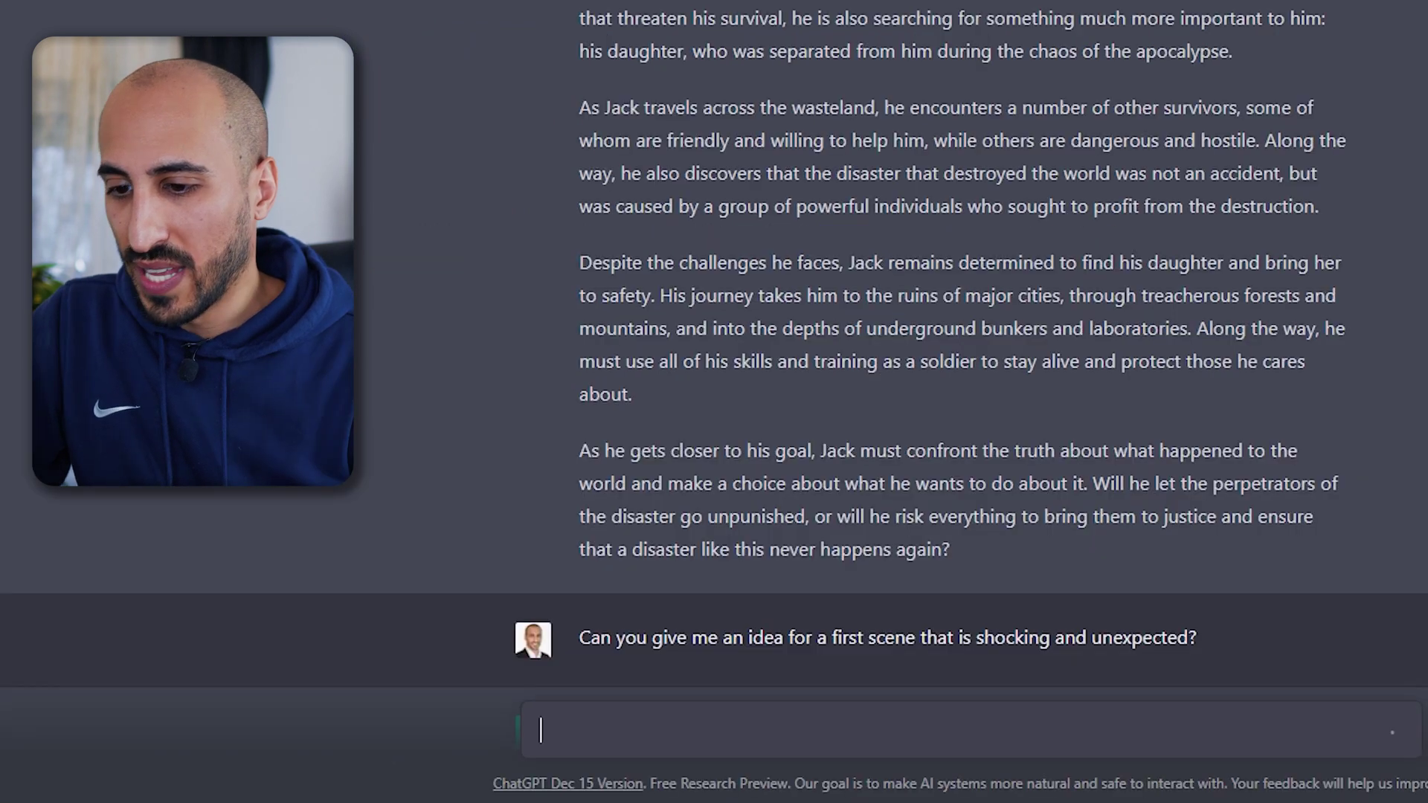